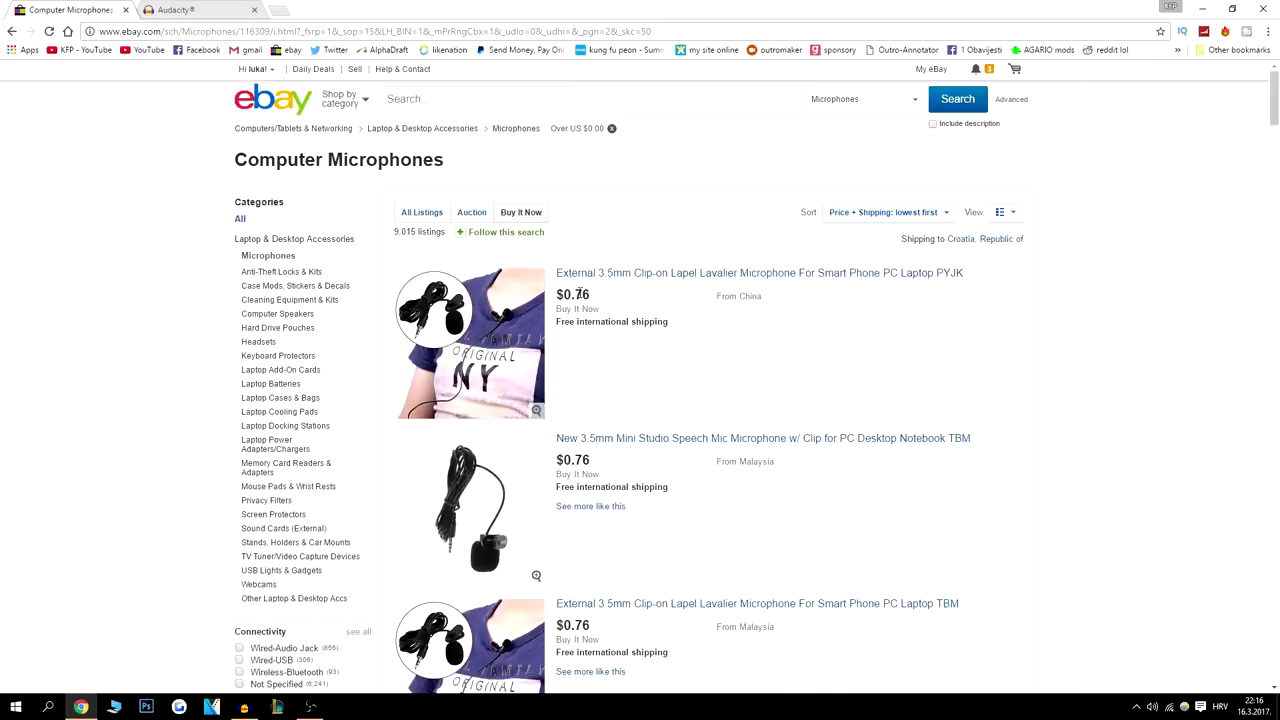
Scroll through the eBay microphone listings, then switch to the Audacity website tab
{"action": "scroll", "coordinate": [714, 334], "scroll_direction": "down", "scroll_amount": 4}
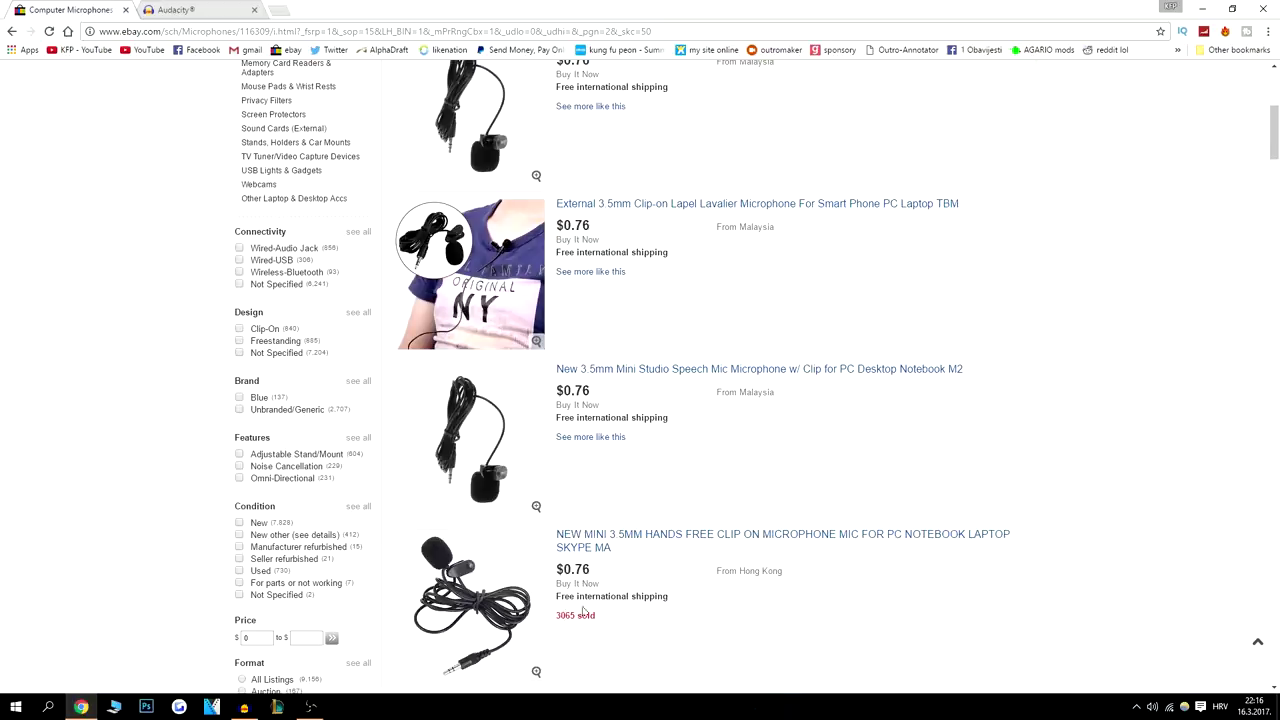
{"action": "scroll", "coordinate": [840, 406], "scroll_direction": "up", "scroll_amount": 4}
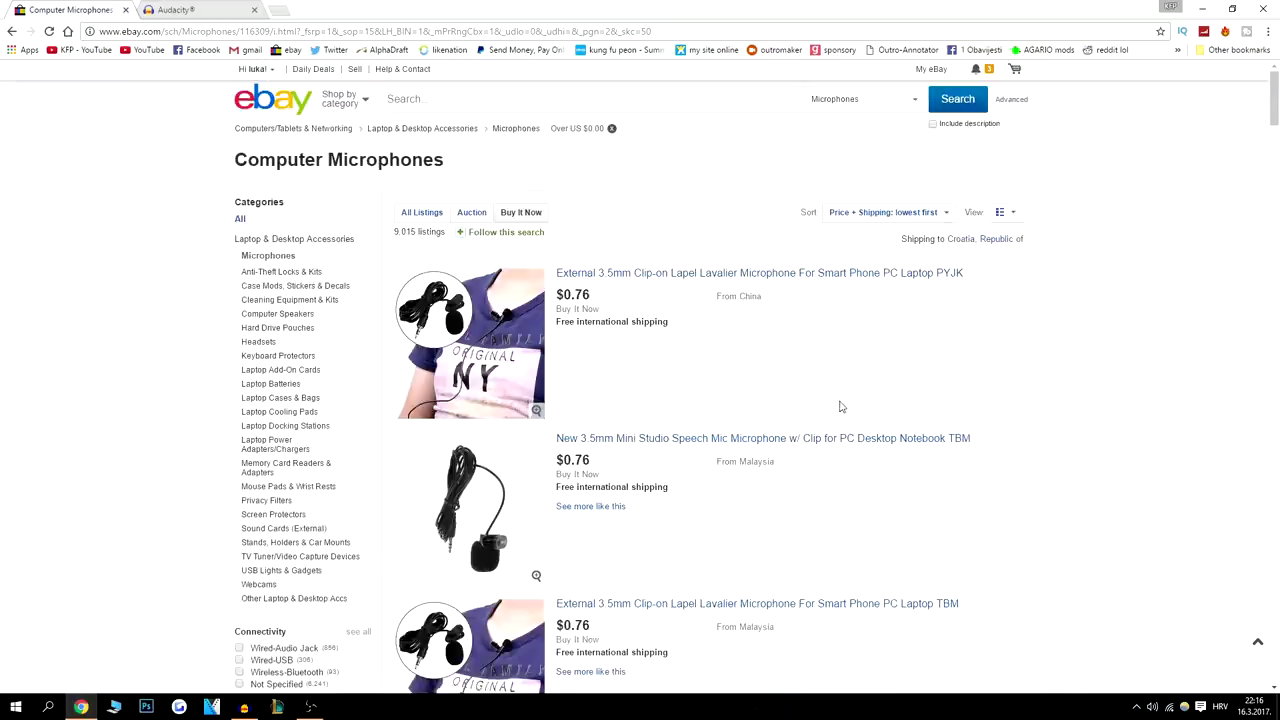
{"action": "left_click", "coordinate": [225, 9]}
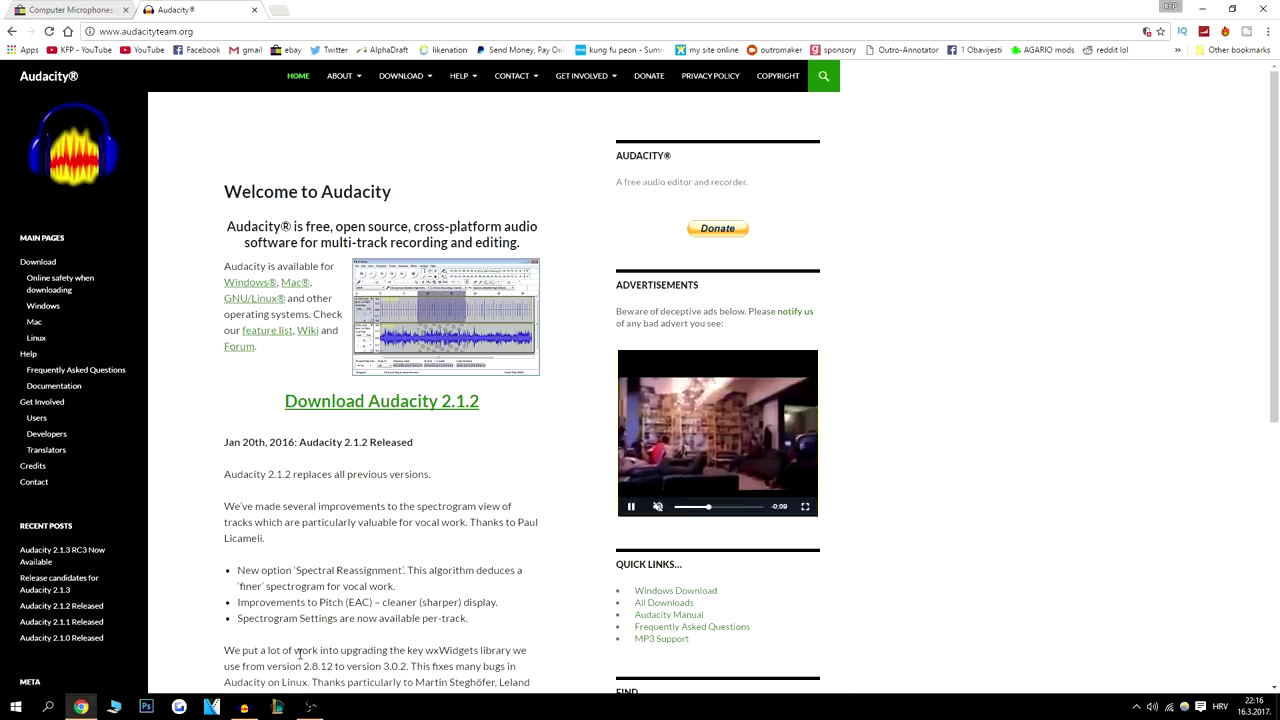
Return to Audacity and play the voice recording from near its start
{"action": "left_click", "coordinate": [244, 706]}
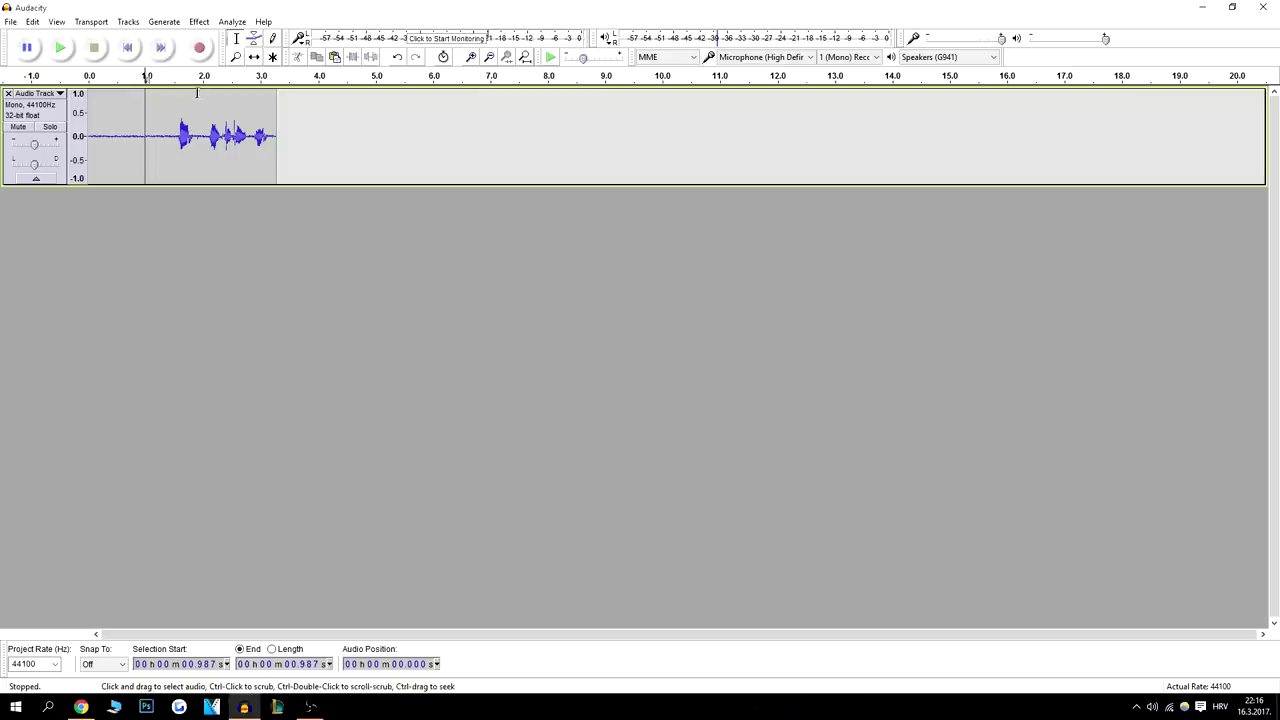
{"action": "left_click", "coordinate": [95, 152]}
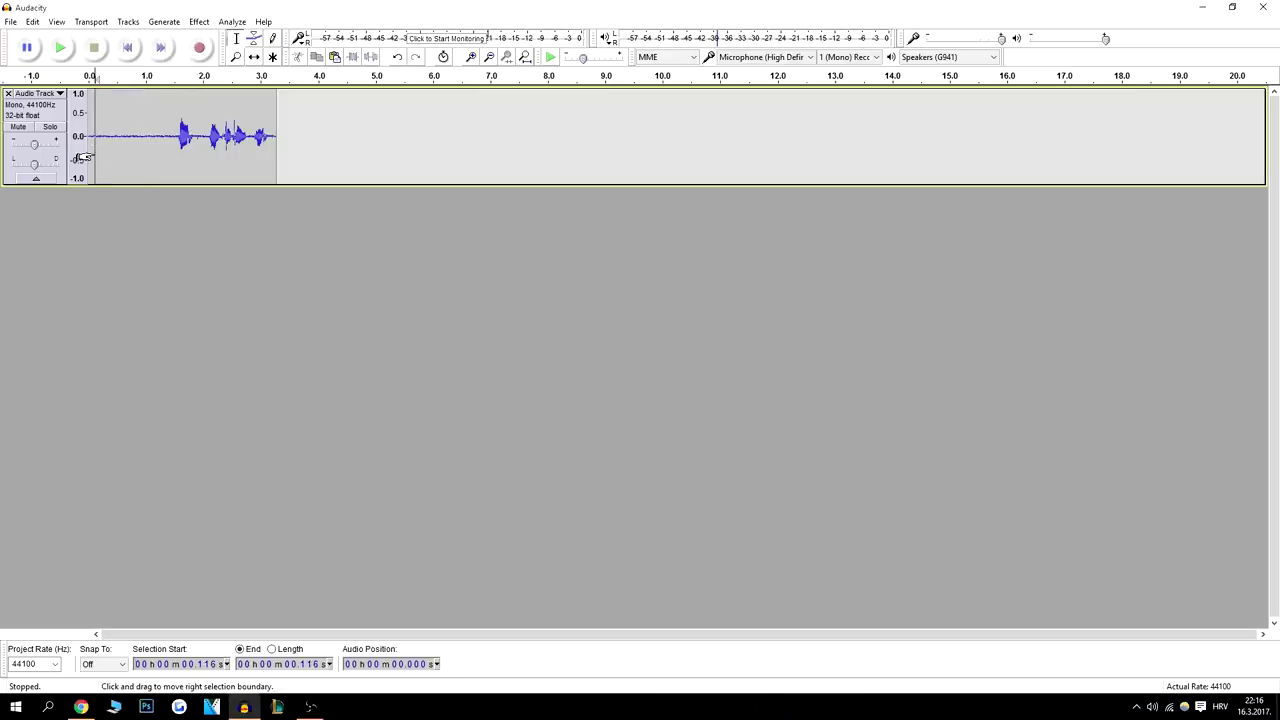
{"action": "key", "text": "space"}
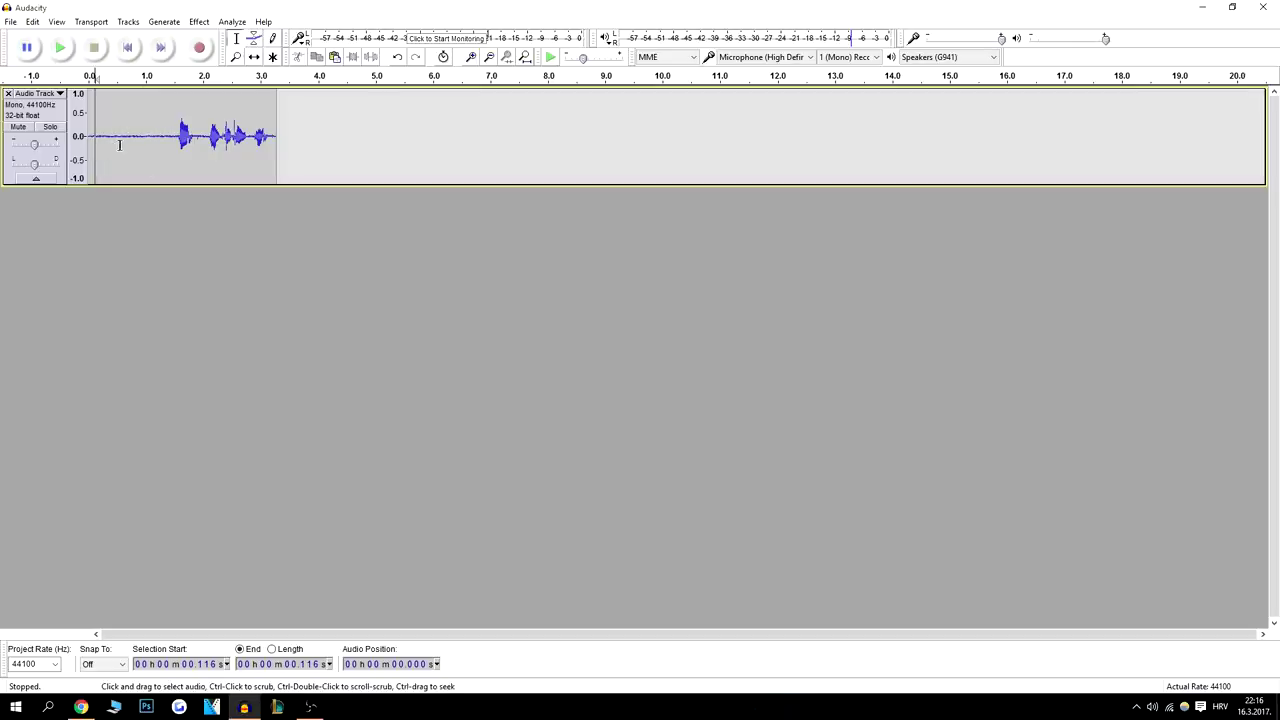
Zoom in horizontally on the waveform with the Zoom Tool
{"action": "left_click", "coordinate": [236, 56]}
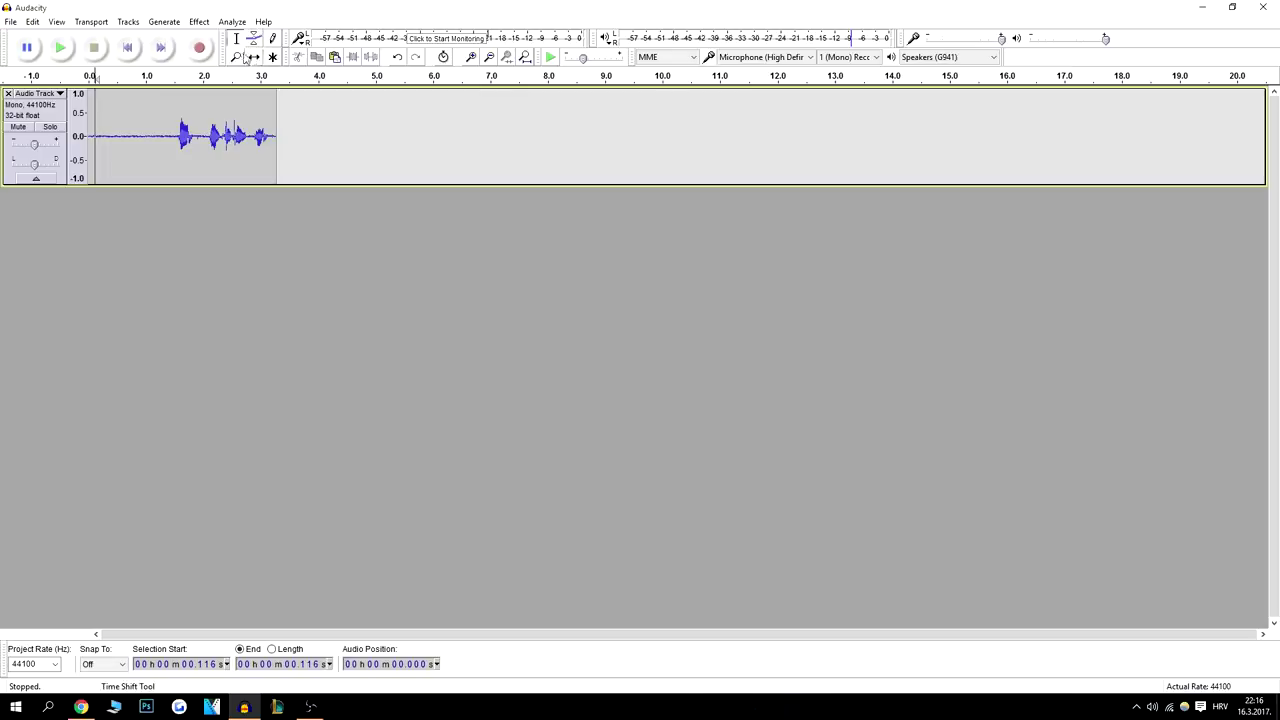
{"action": "left_click", "coordinate": [157, 109]}
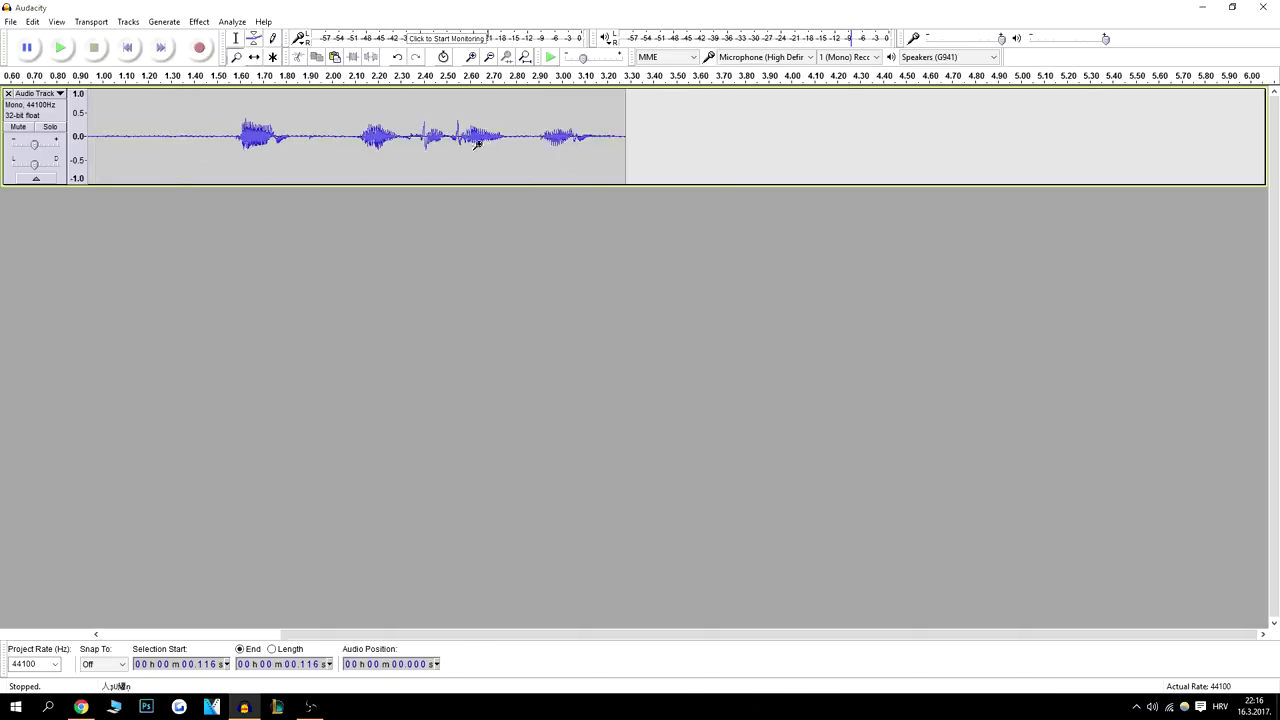
{"action": "left_click_drag", "start_coordinate": [368, 632], "coordinate": [155, 632]}
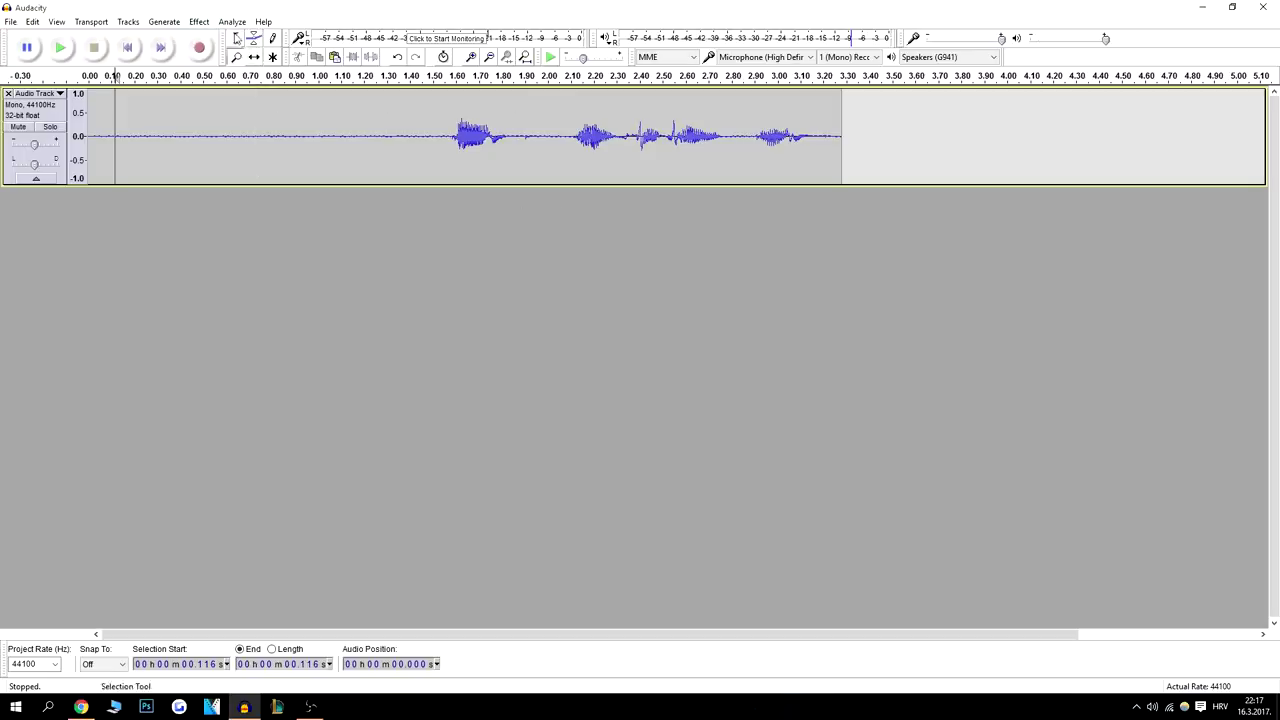
Look at the Noise Reduction dialog's defaults, then cancel it without applying anything
{"action": "left_click", "coordinate": [231, 21]}
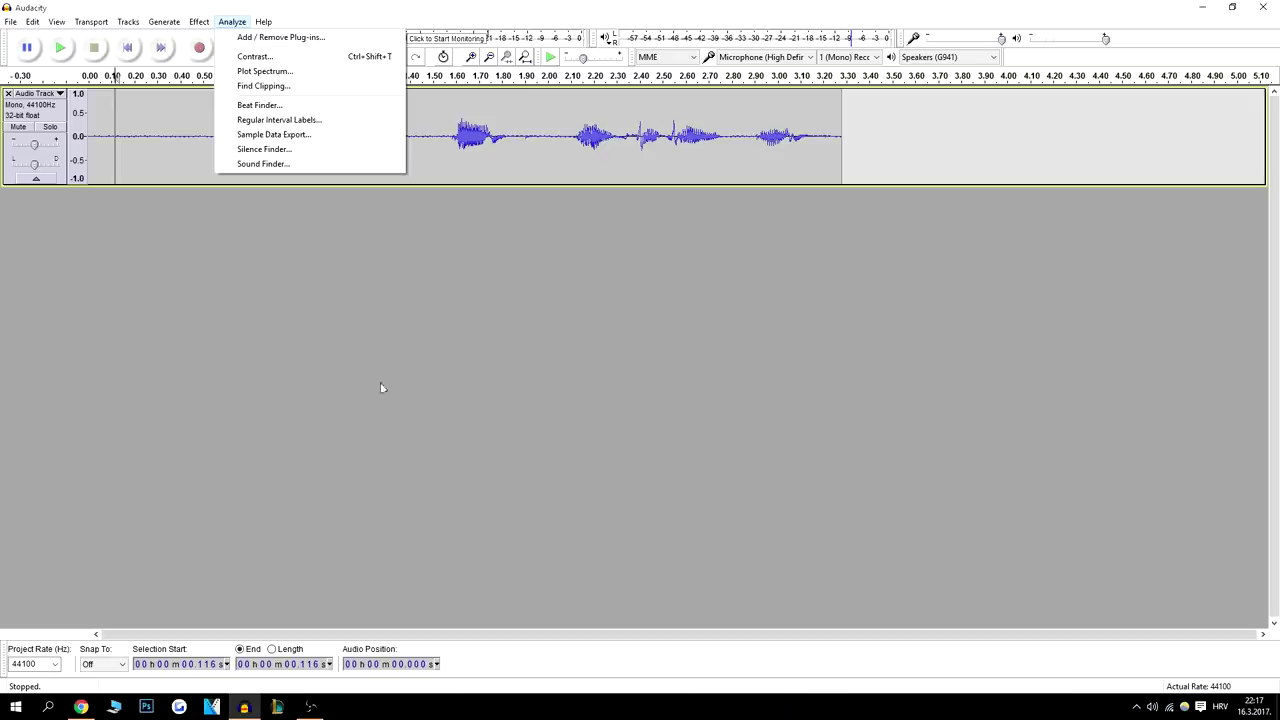
{"action": "mouse_move", "coordinate": [196, 24]}
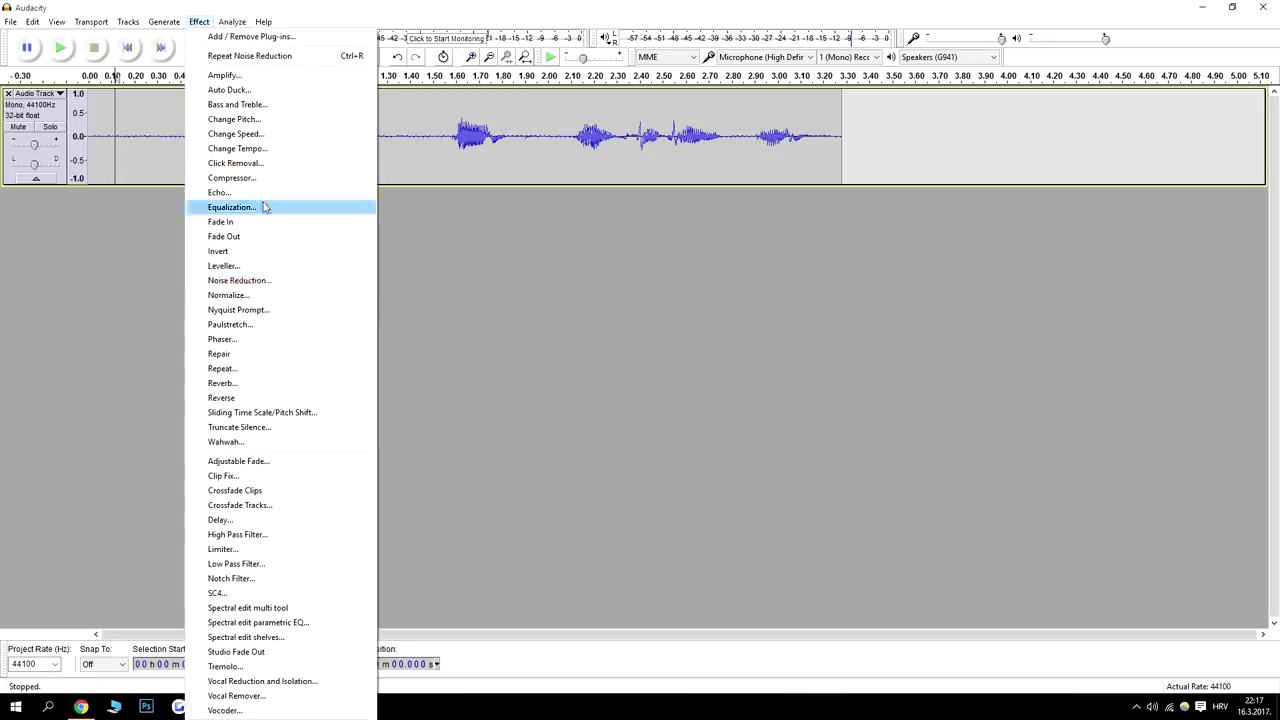
{"action": "key", "text": "Right"}
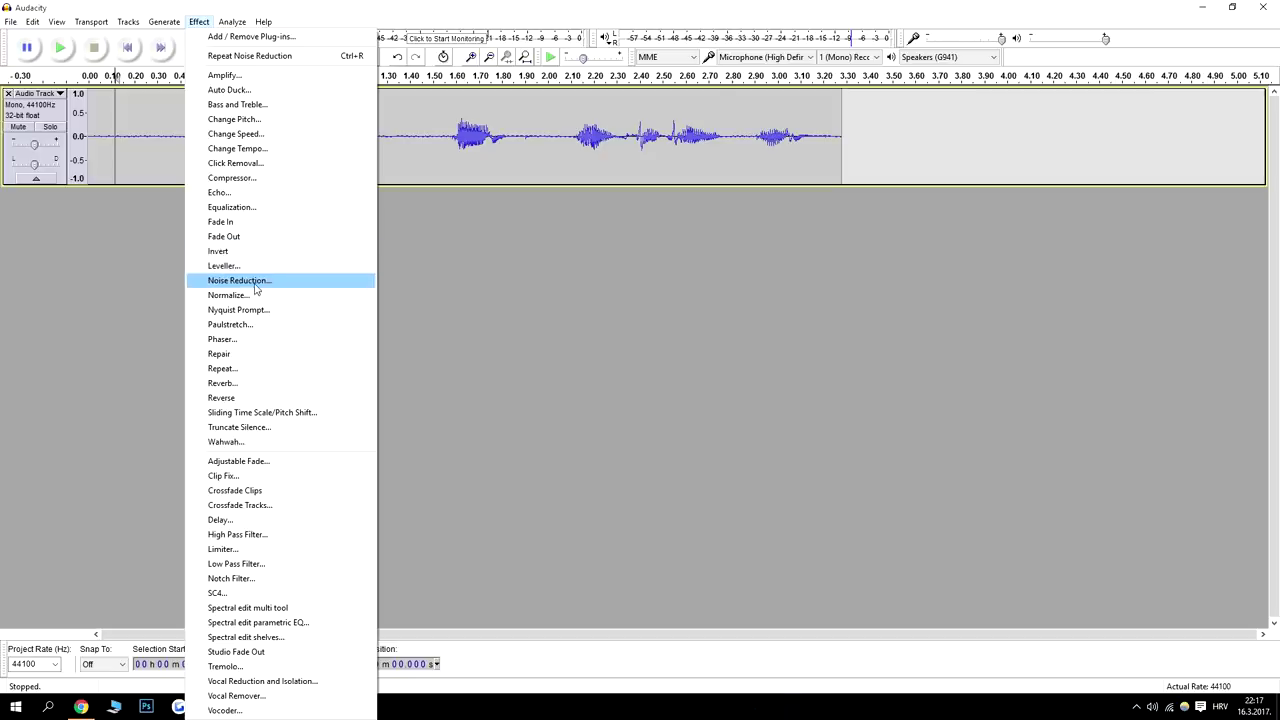
{"action": "left_click", "coordinate": [240, 281]}
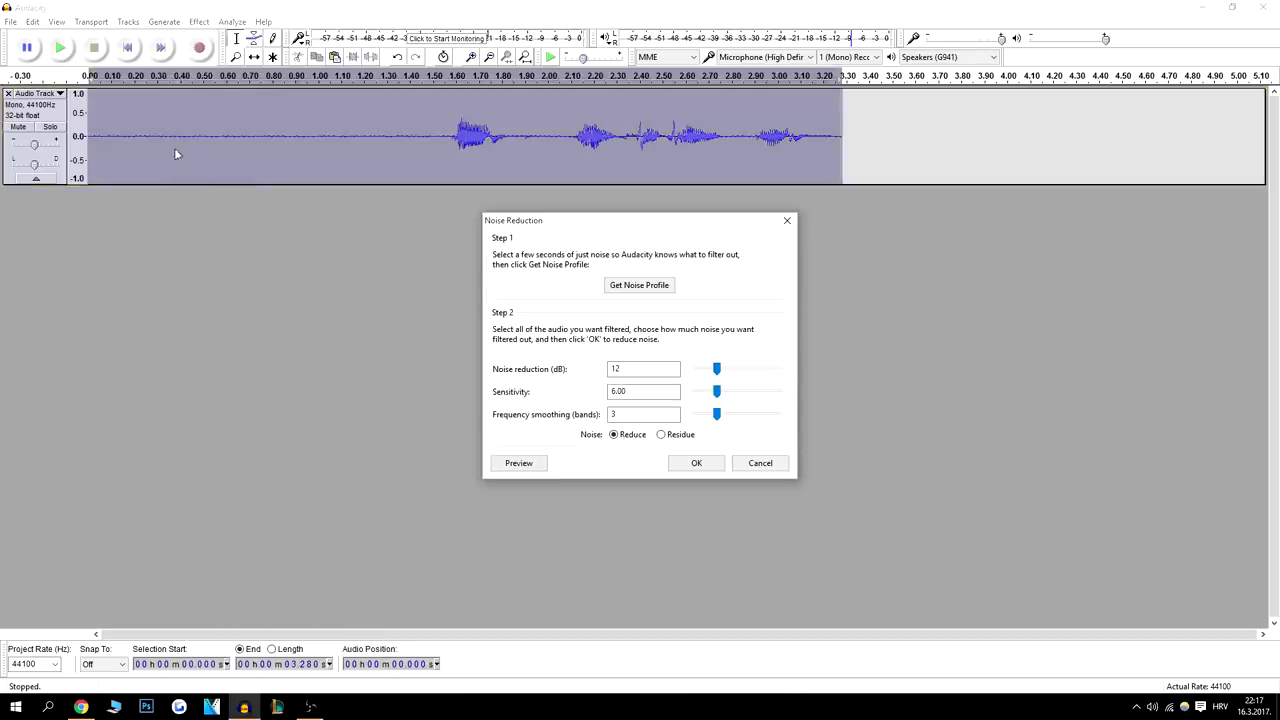
{"action": "left_click", "coordinate": [760, 463]}
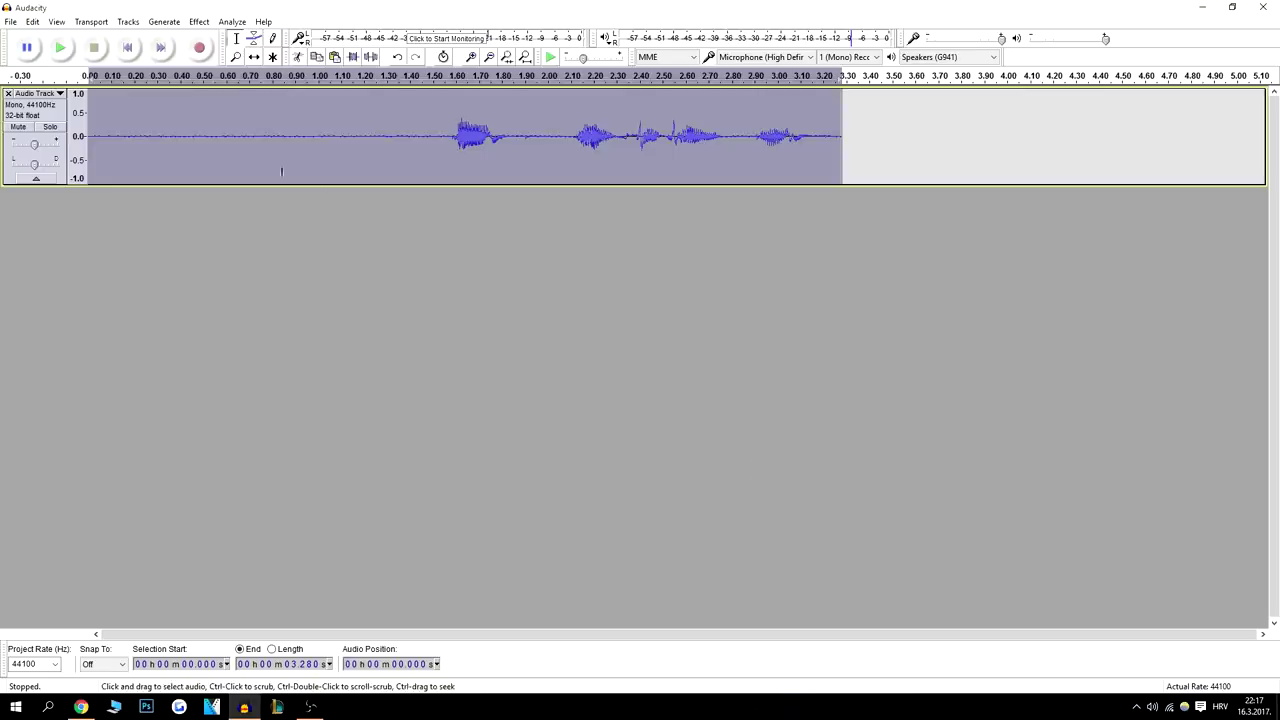
Select the hiss-only stretch from about 0.28 s to 1.08 s and preview it
{"action": "left_click", "coordinate": [238, 137]}
{"action": "left_click_drag", "start_coordinate": [156, 123], "coordinate": [334, 138]}
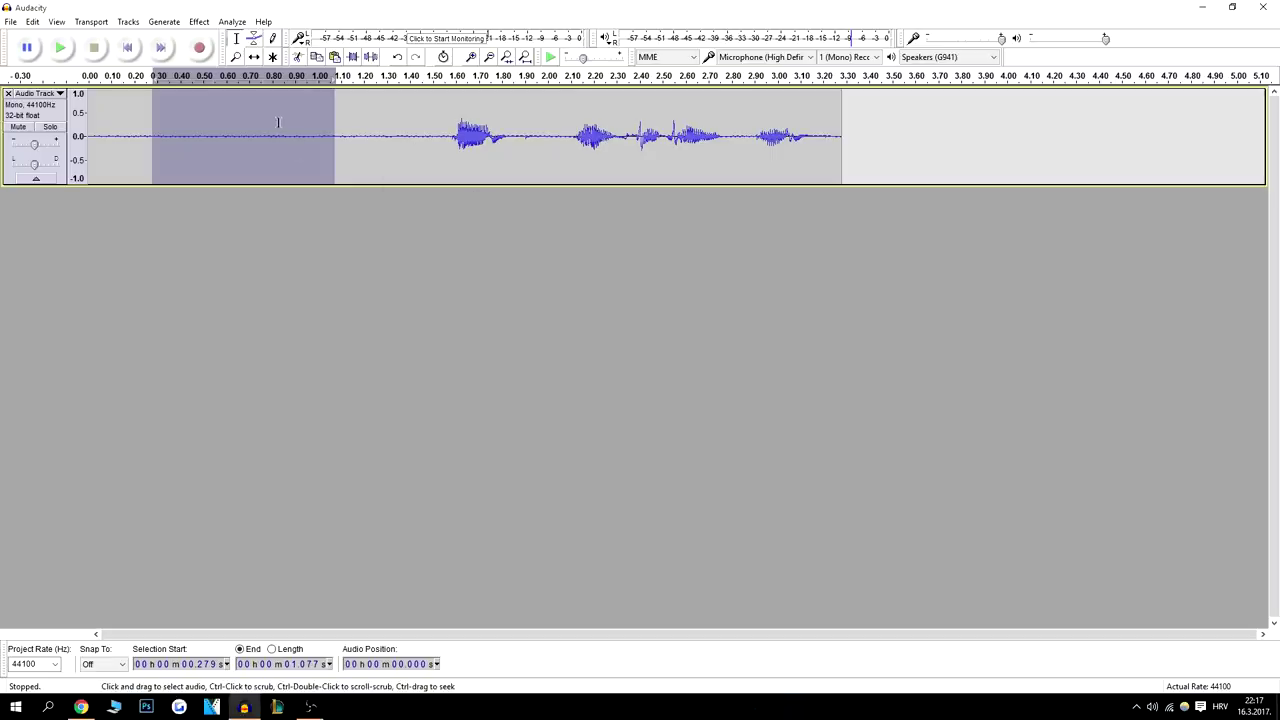
{"action": "key", "text": "space"}
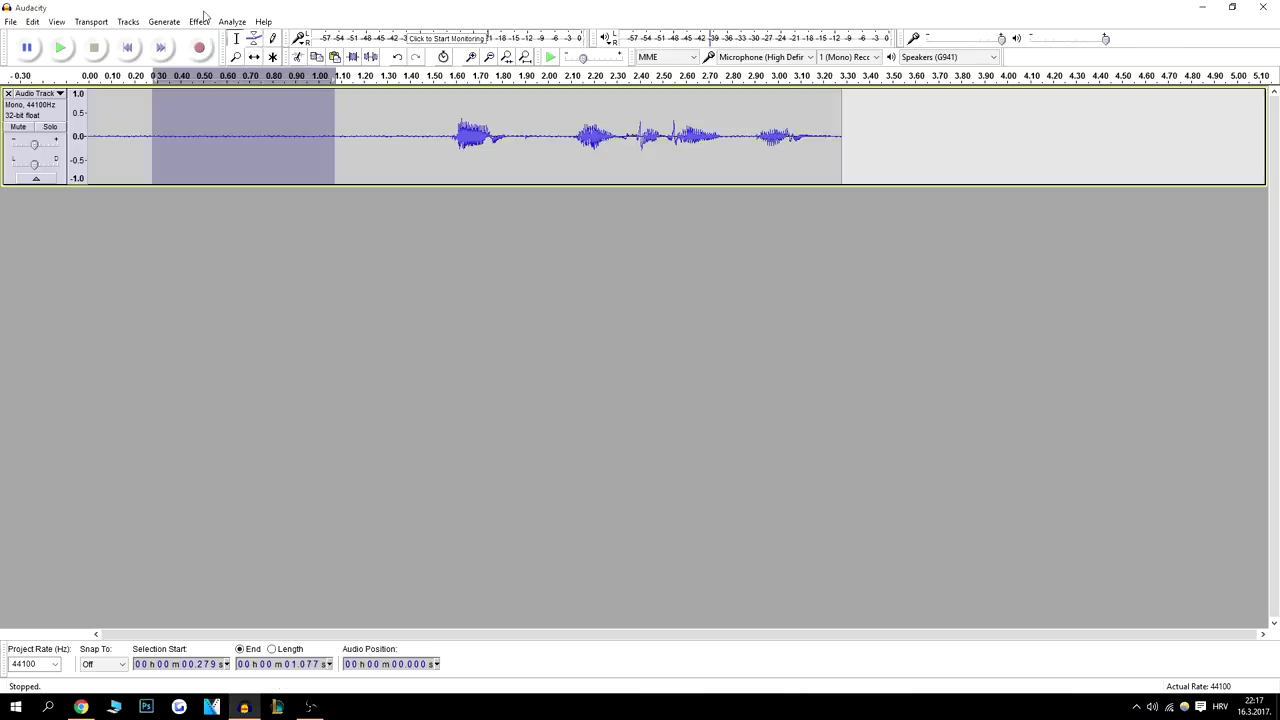
{"action": "left_click", "coordinate": [199, 22]}
Capture the selected hiss as the noise profile, then apply Noise Reduction to the whole recording
{"action": "left_click", "coordinate": [272, 279]}
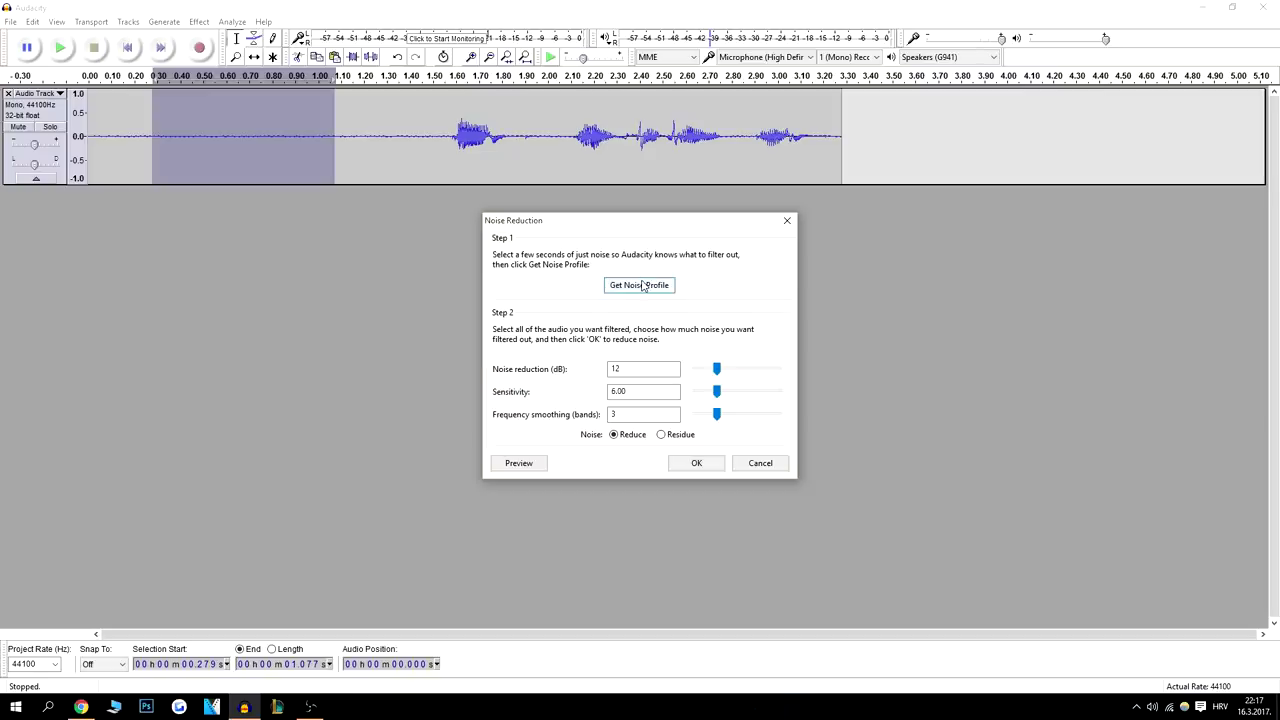
{"action": "left_click", "coordinate": [643, 286]}
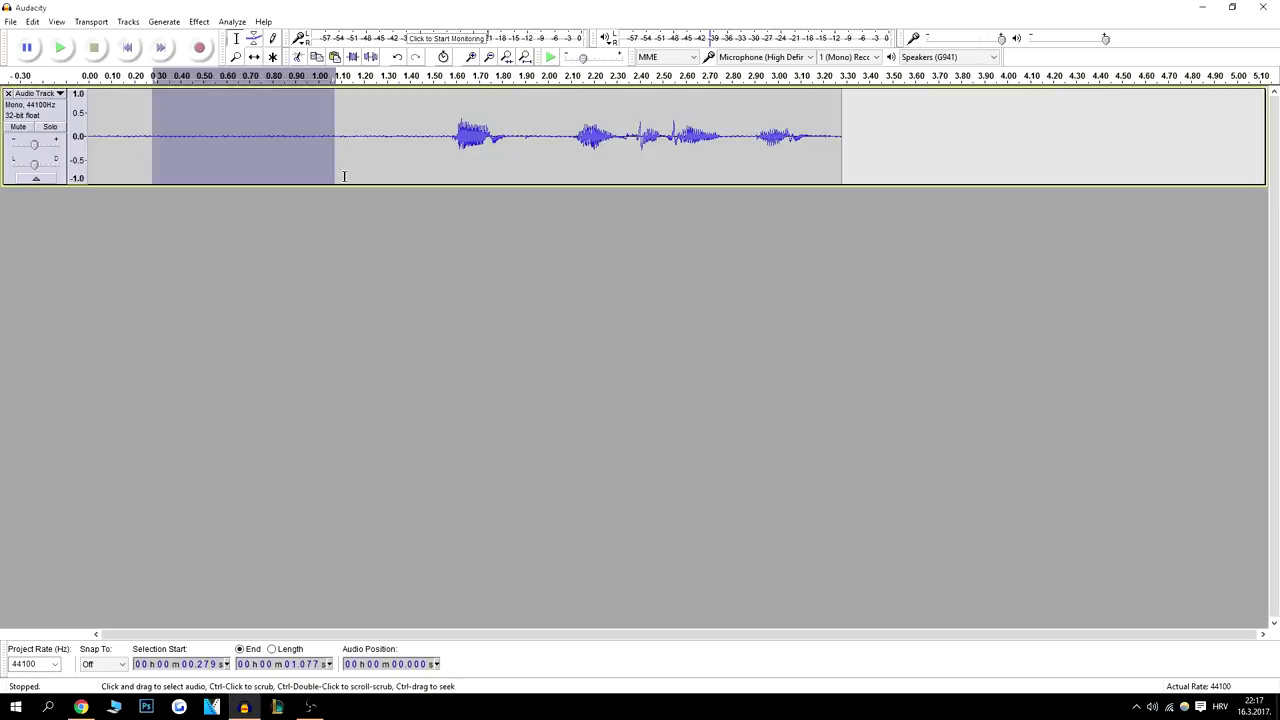
{"action": "key", "text": "ctrl+a"}
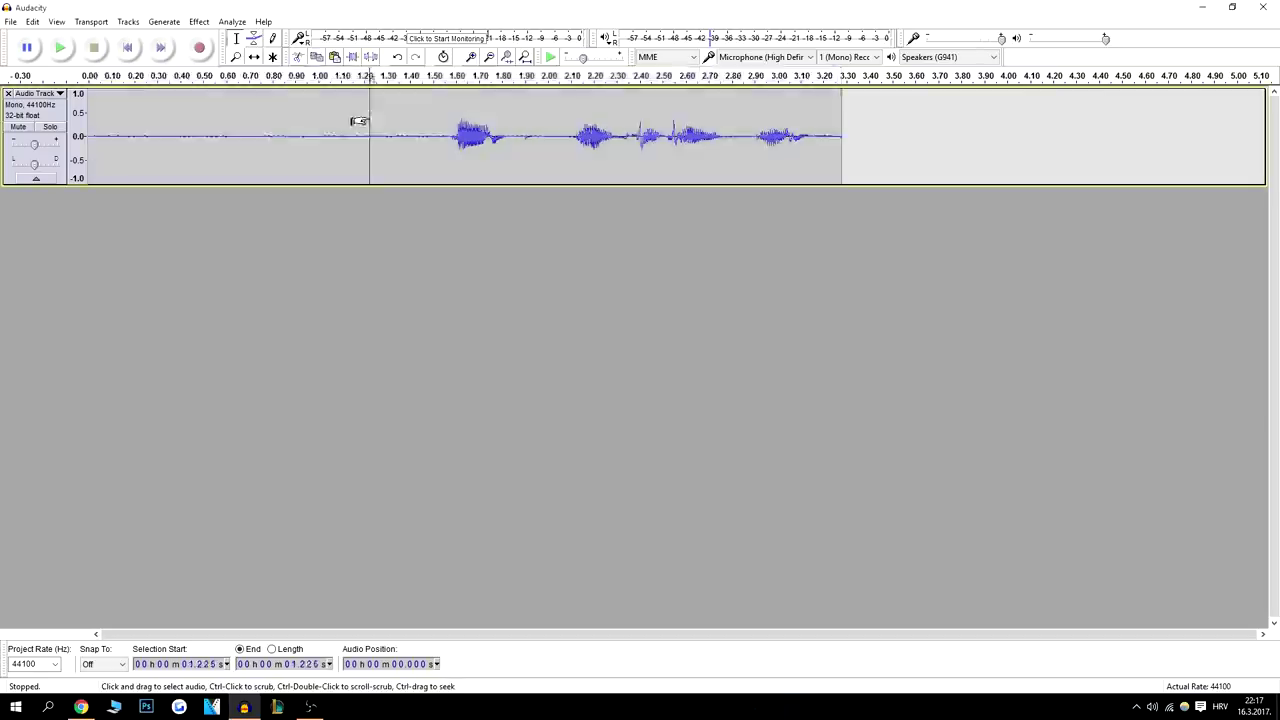
{"action": "left_click", "coordinate": [199, 21]}
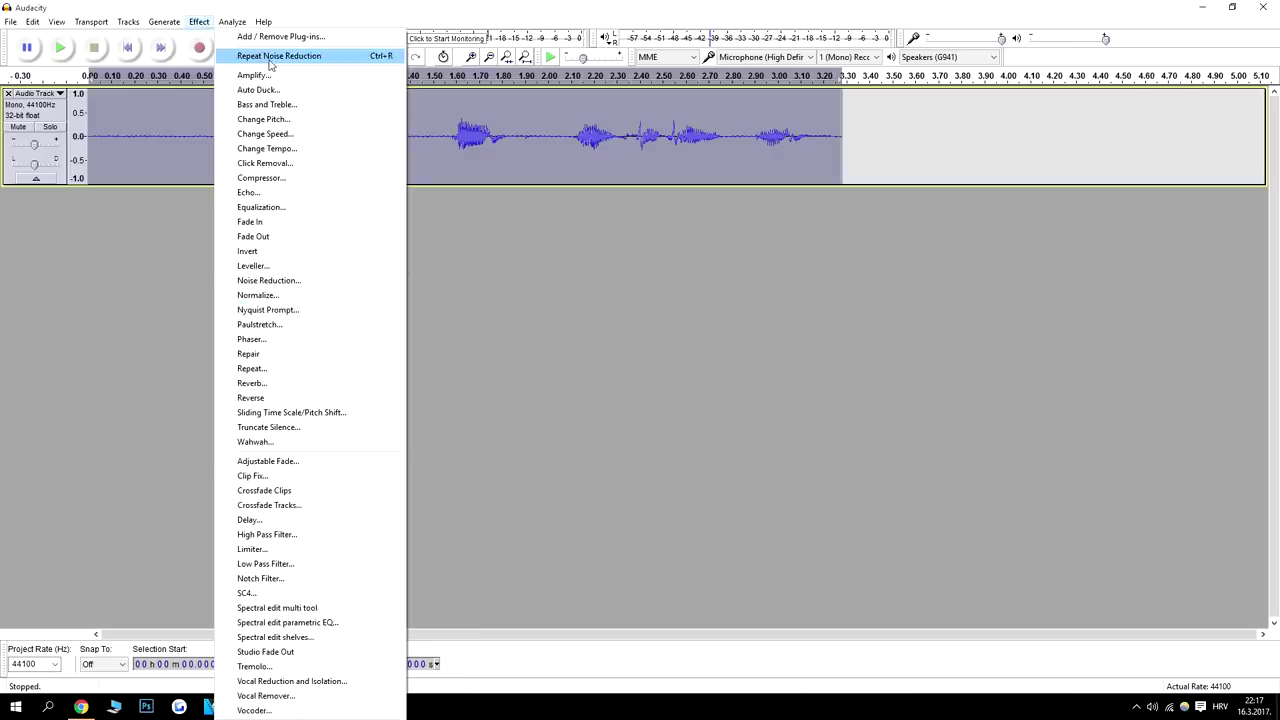
{"action": "left_click", "coordinate": [322, 55]}
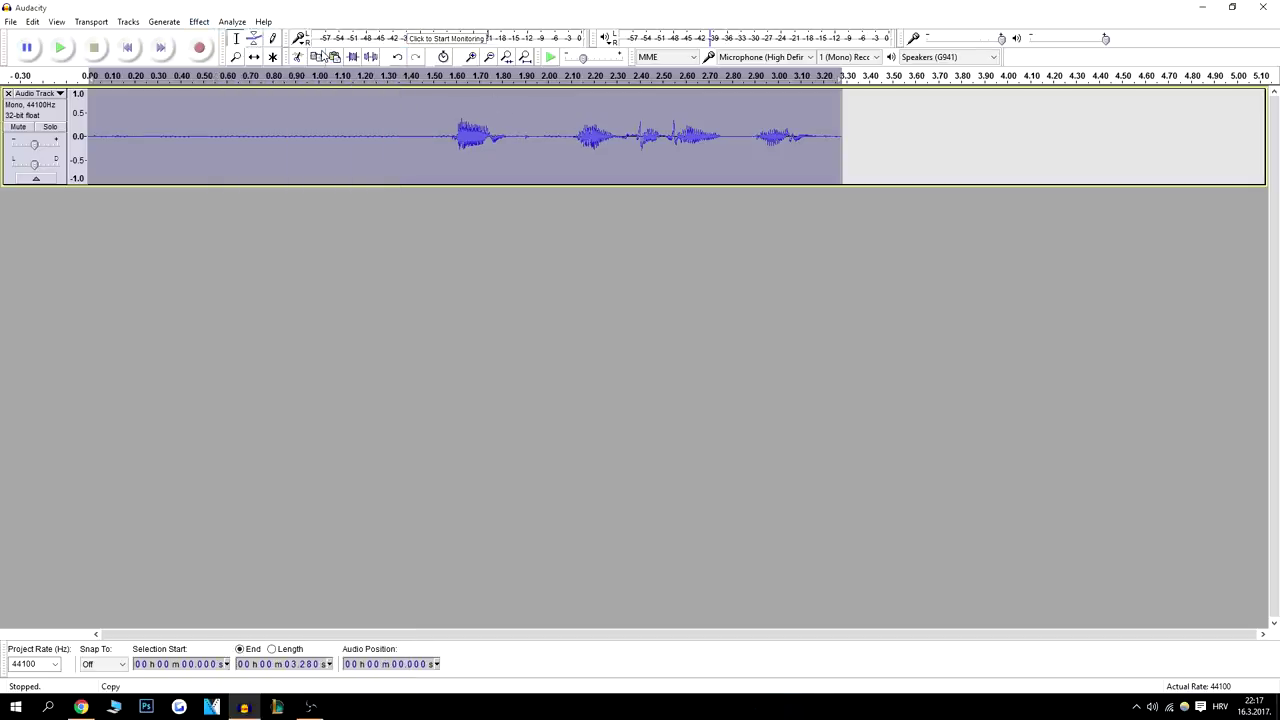
Play the cleaned recording from about 0.48 s, then stop it
{"action": "left_click", "coordinate": [198, 143]}
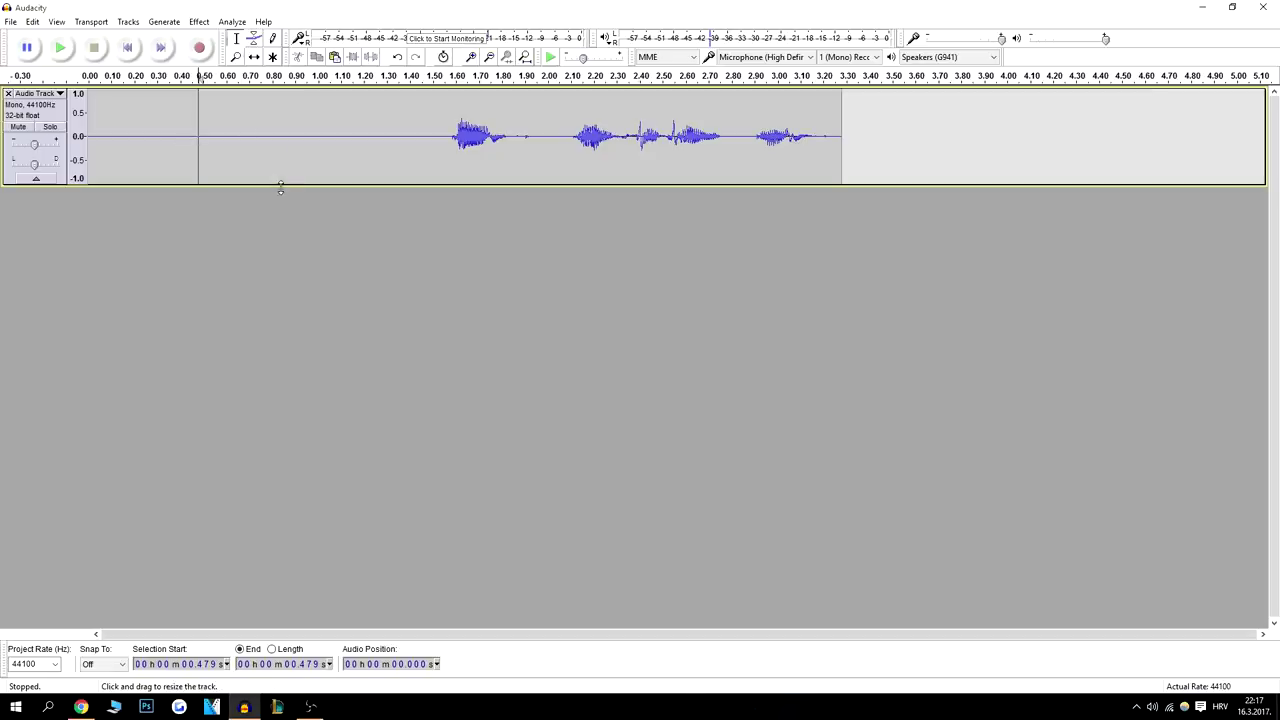
{"action": "key", "text": "space"}
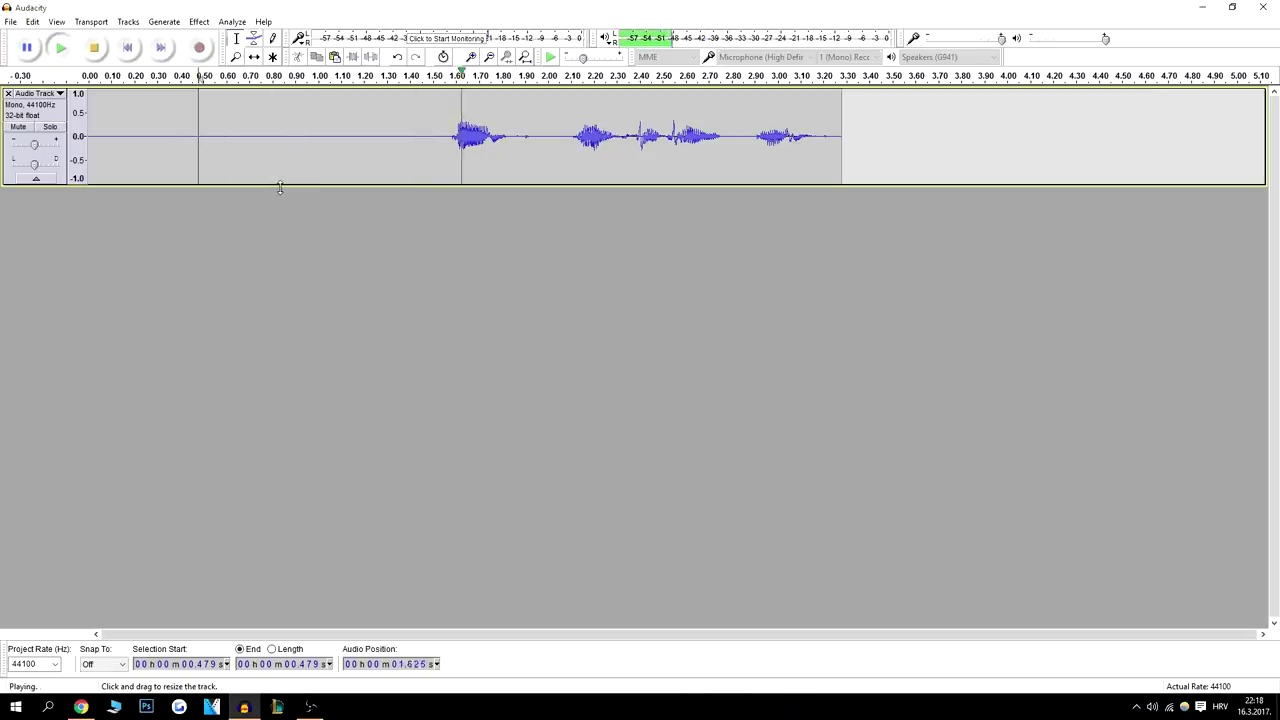
{"action": "key", "text": "space"}
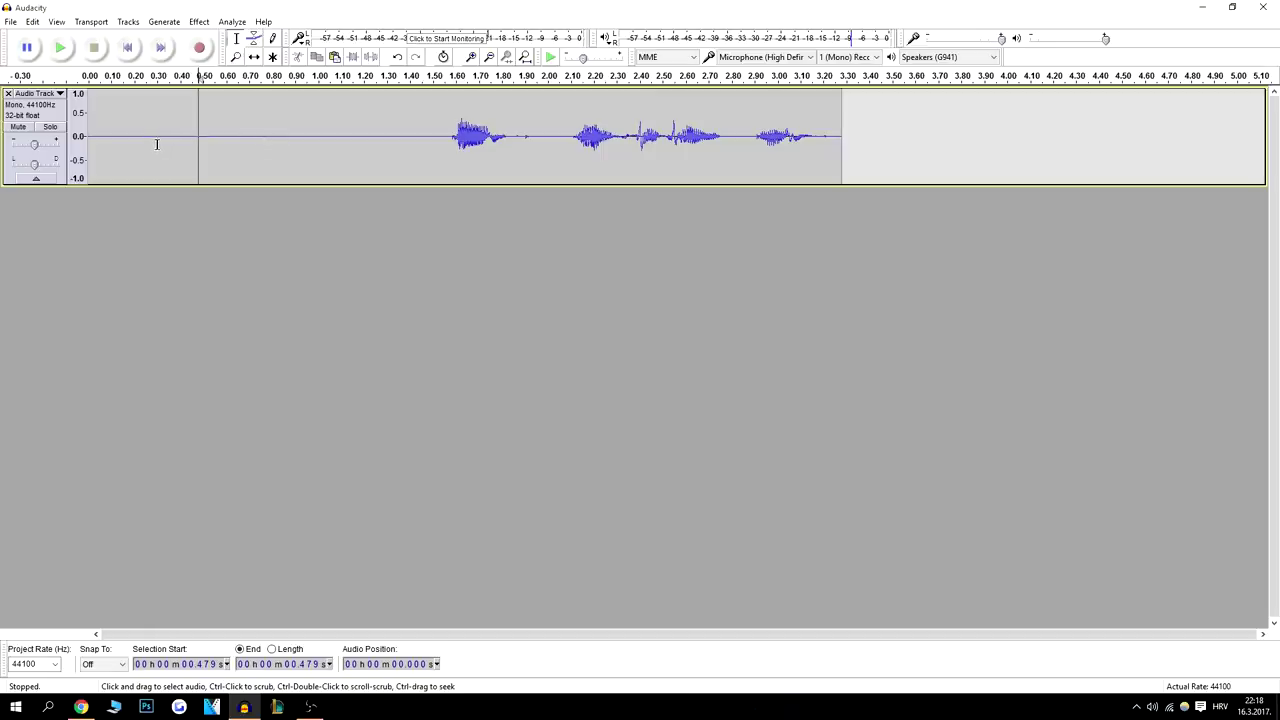
Capture a new noise profile from the quiet lead-in, about 0.30–1.40 s
{"action": "left_click_drag", "start_coordinate": [156, 144], "coordinate": [408, 155]}
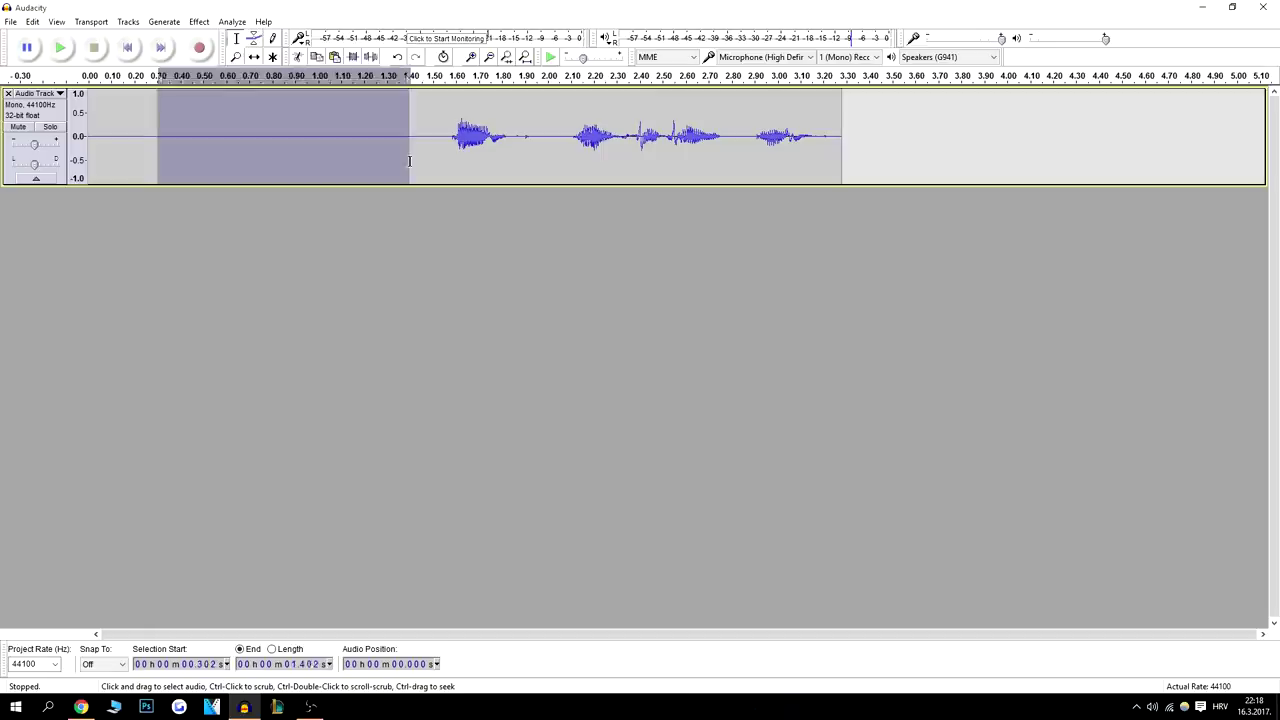
{"action": "left_click", "coordinate": [199, 22]}
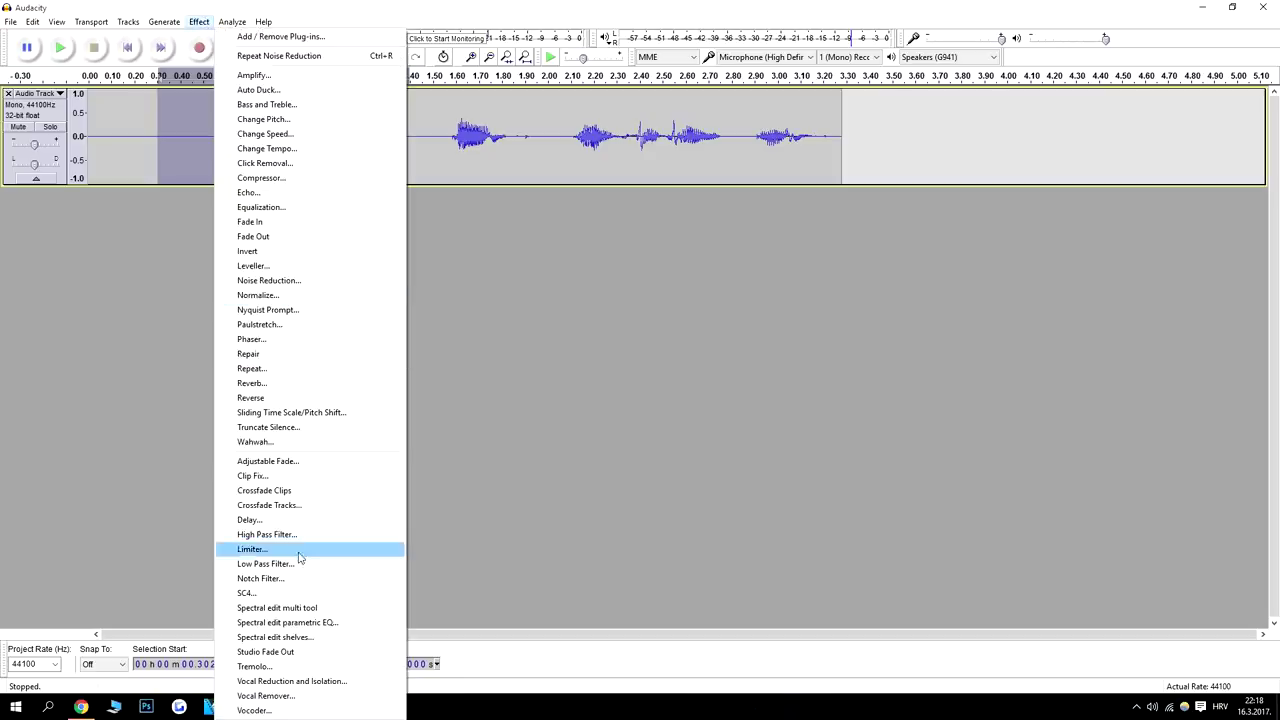
{"action": "left_click", "coordinate": [305, 281]}
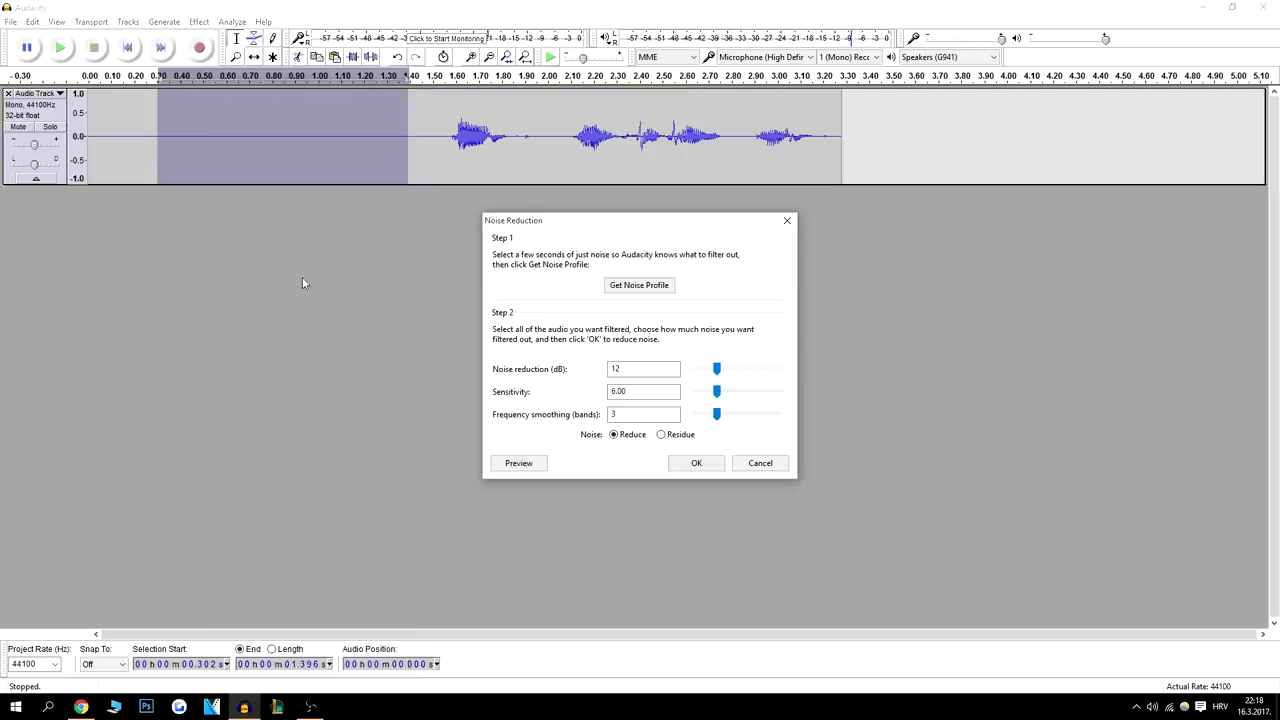
{"action": "left_click", "coordinate": [623, 286]}
Apply Noise Reduction a second time to the entire recording, with playback set near the start
{"action": "left_click", "coordinate": [300, 150]}
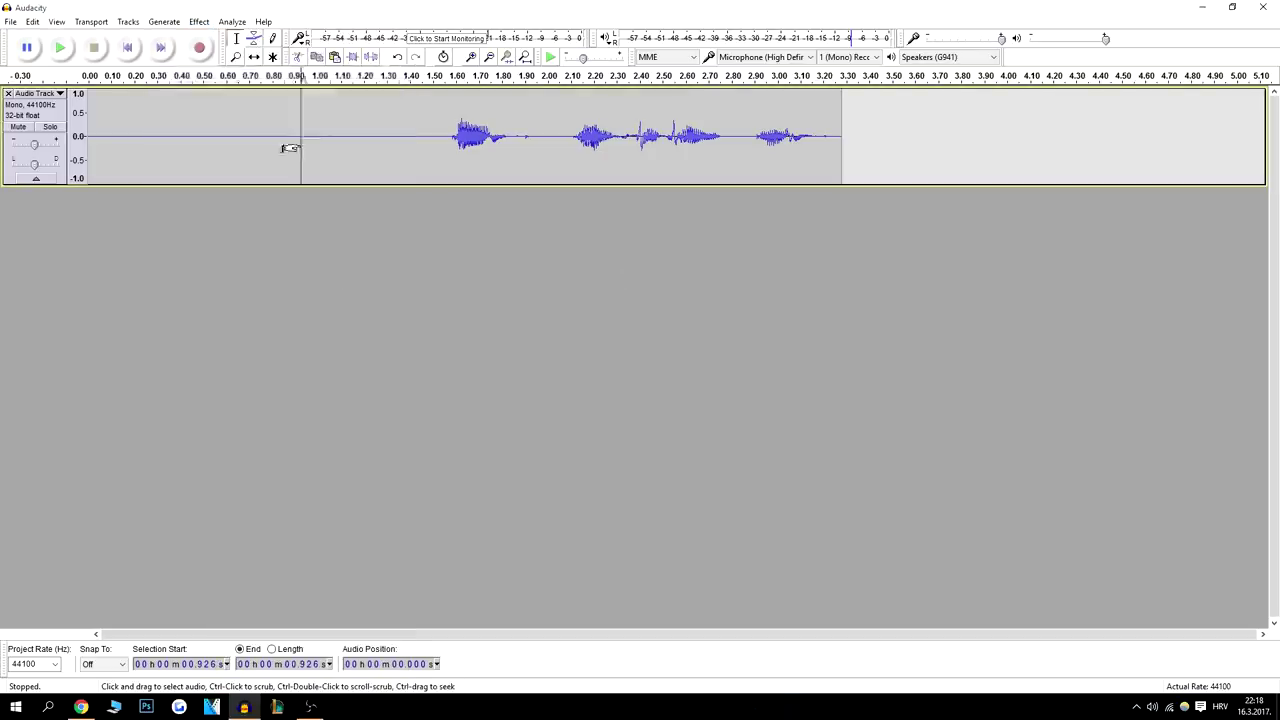
{"action": "key", "text": "ctrl+a"}
{"action": "left_click", "coordinate": [199, 21]}
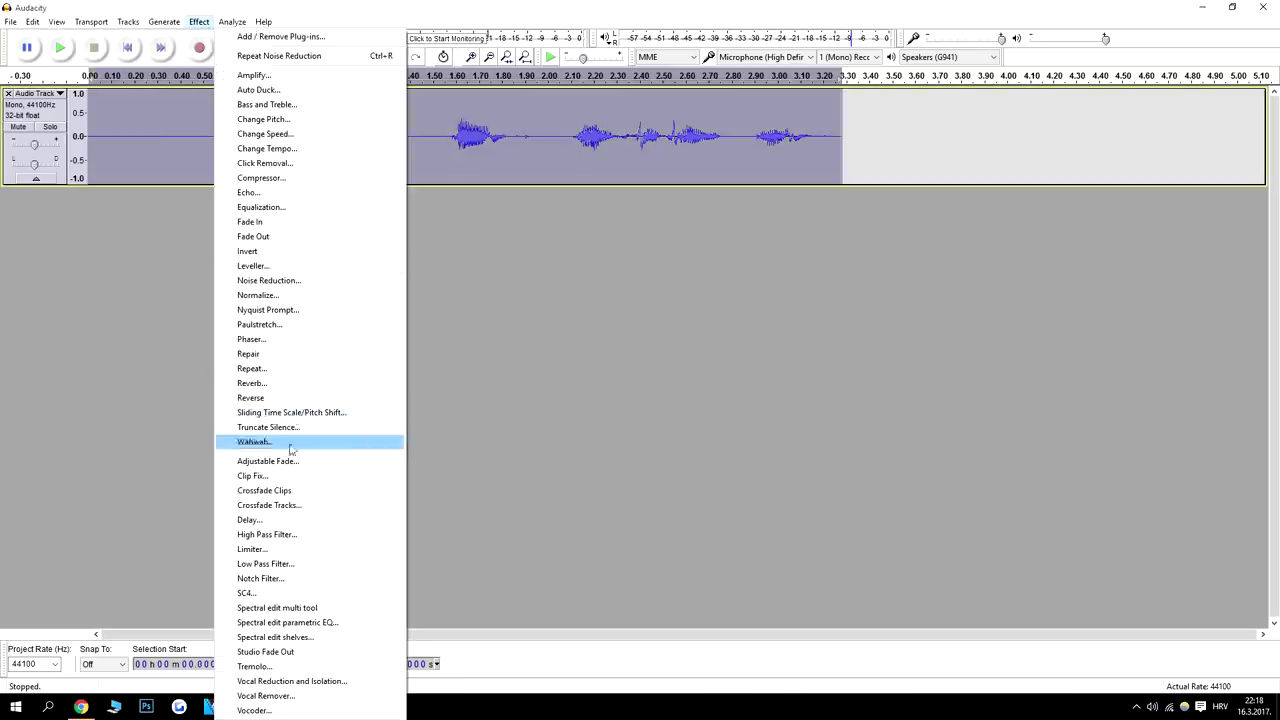
{"action": "left_click", "coordinate": [285, 55]}
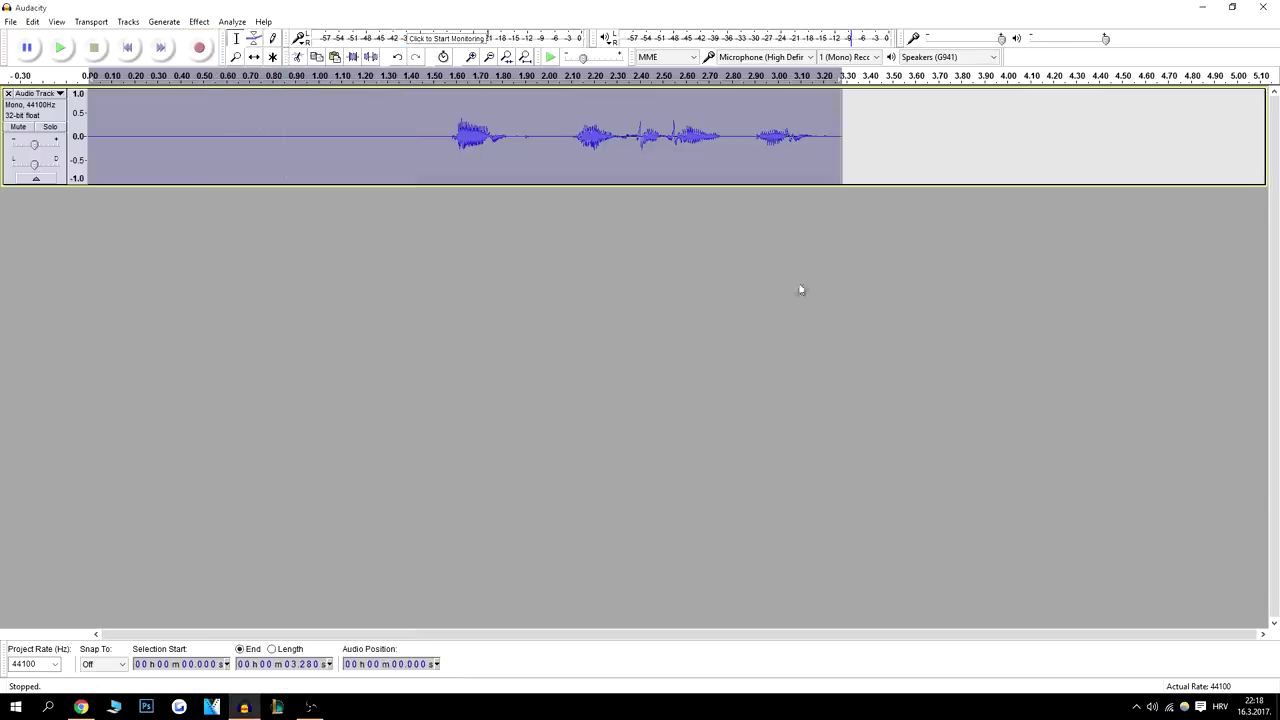
{"action": "left_click", "coordinate": [107, 127]}
Play the twice-cleaned voice clip through to the end
{"action": "key", "text": "space"}
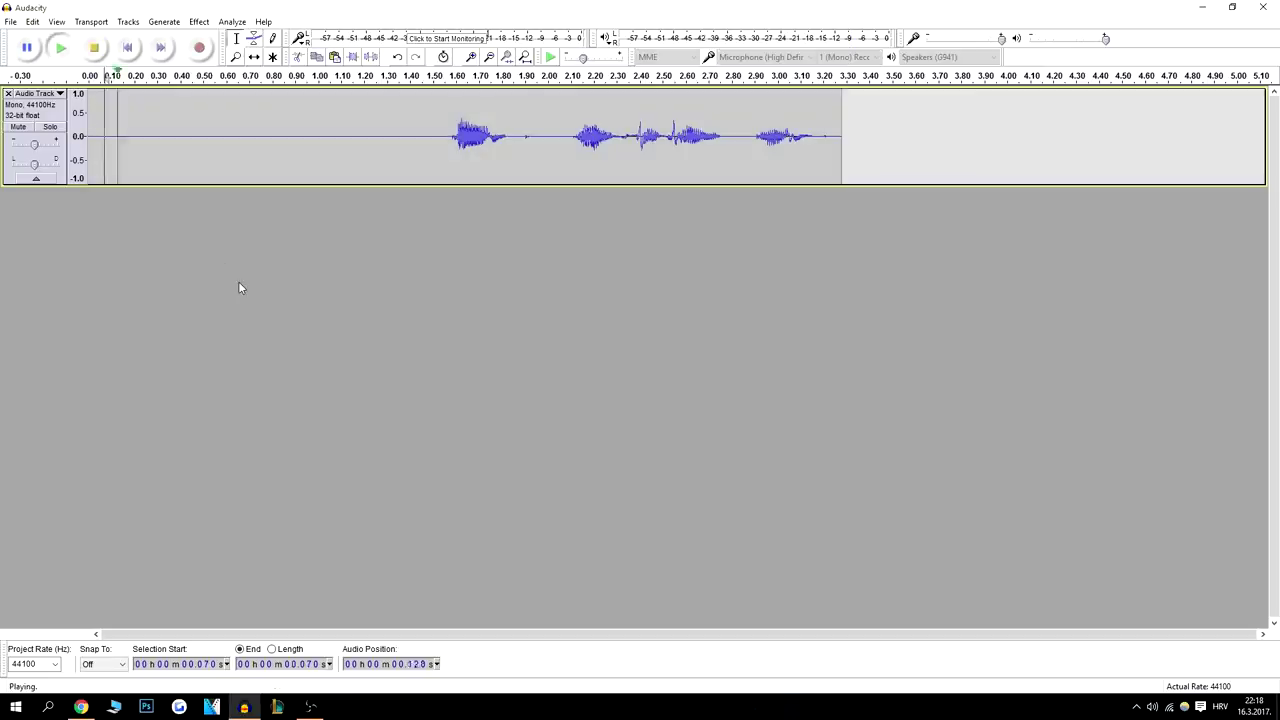